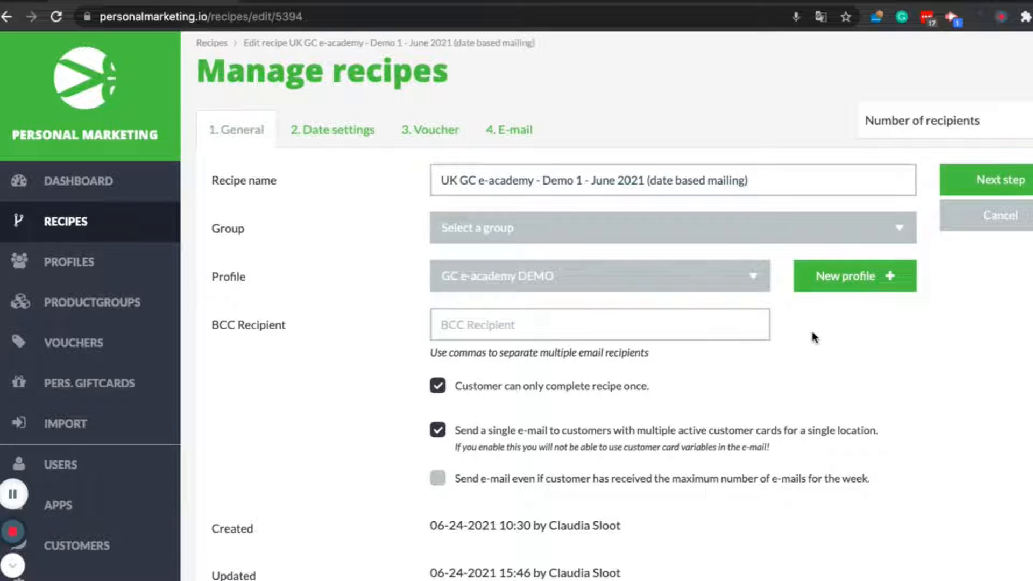
Step: Open the form for a new profile within the recipe and examine its customer filter fields, from target gender to average income
click(829, 280)
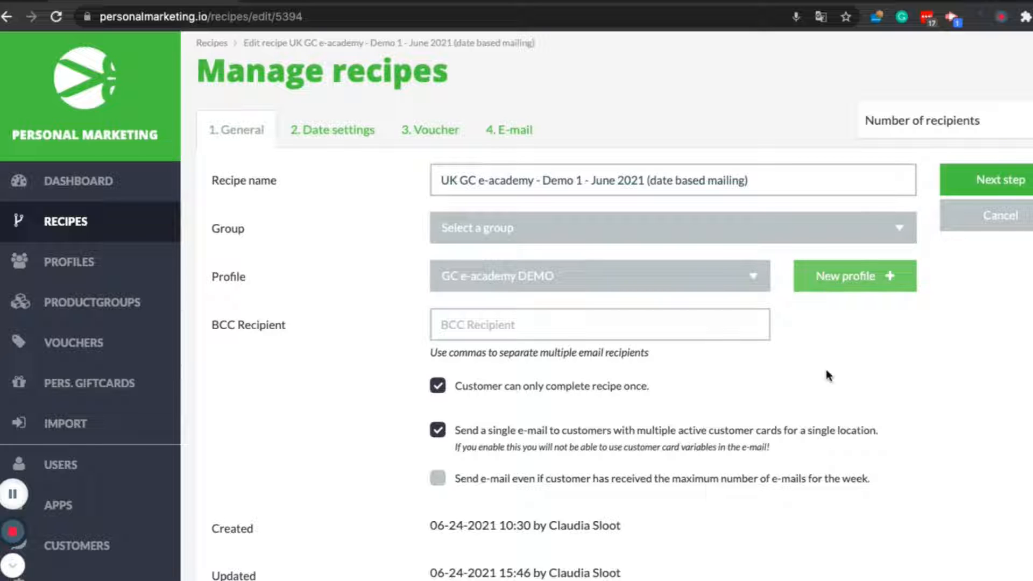
scroll(825, 364, down, 2)
scroll(825, 369, down, 12)
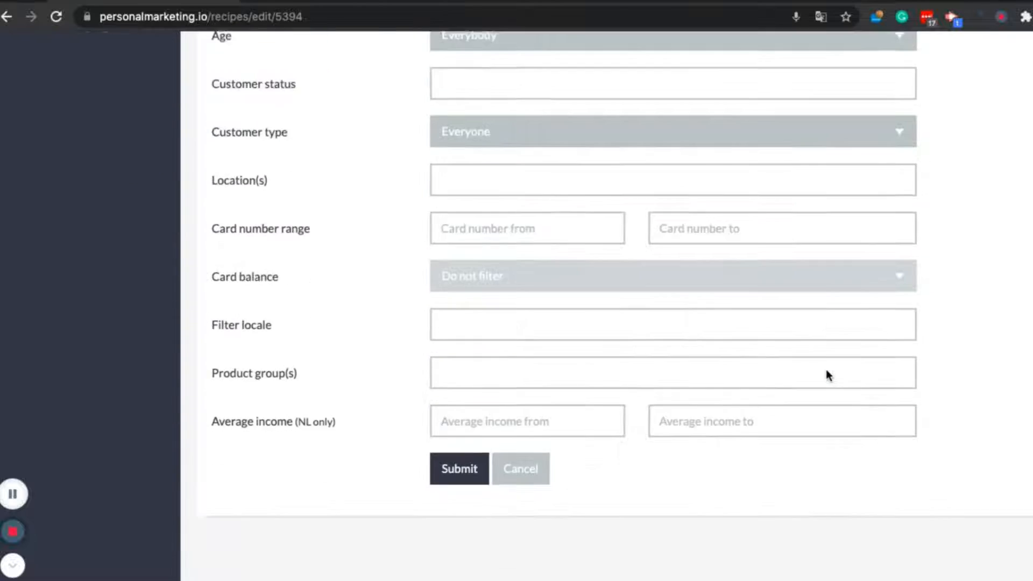
scroll(828, 375, down, 1)
scroll(827, 375, up, 6)
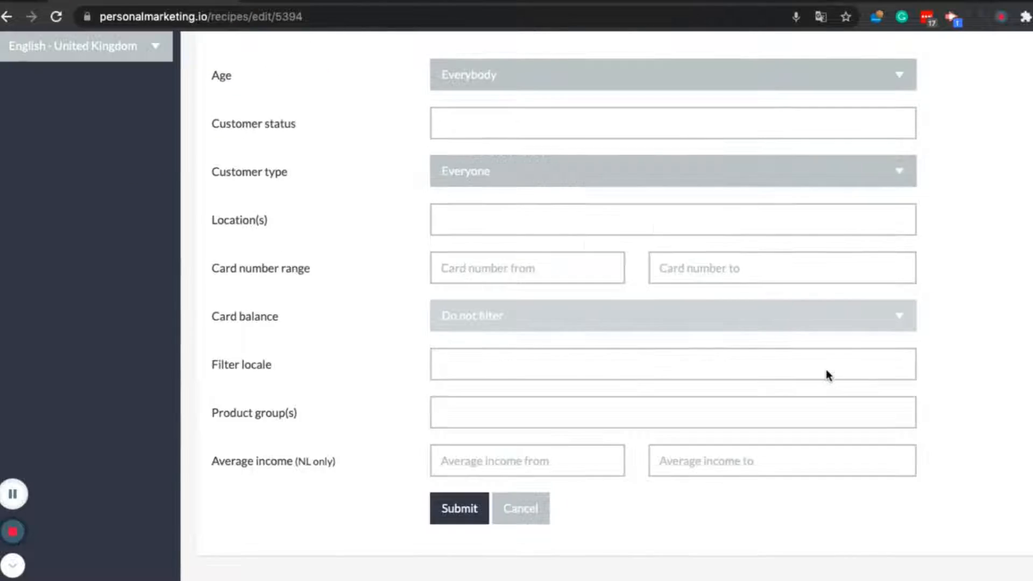
scroll(827, 371, down, 2)
scroll(827, 370, down, 1)
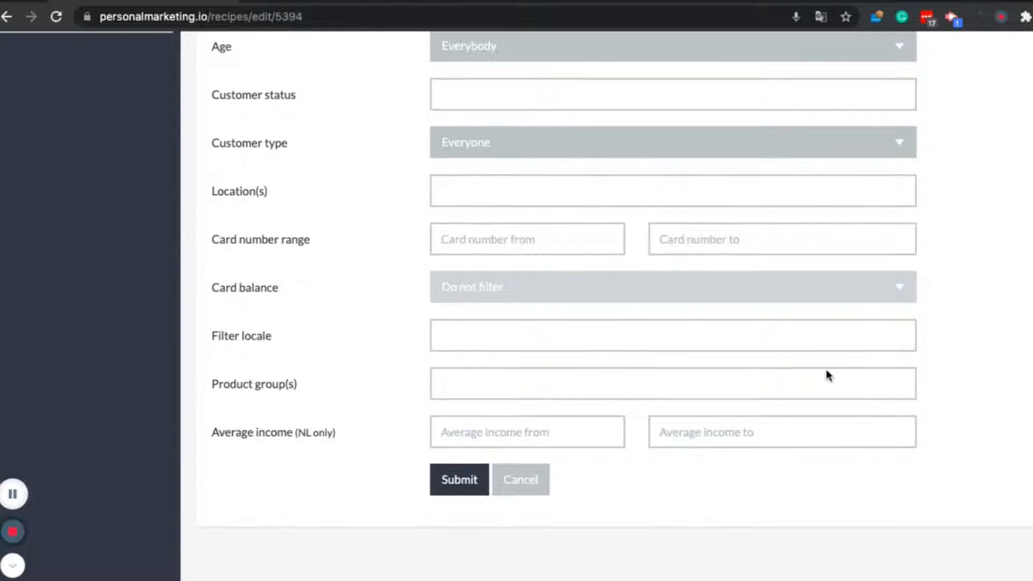
scroll(663, 343, up, 10)
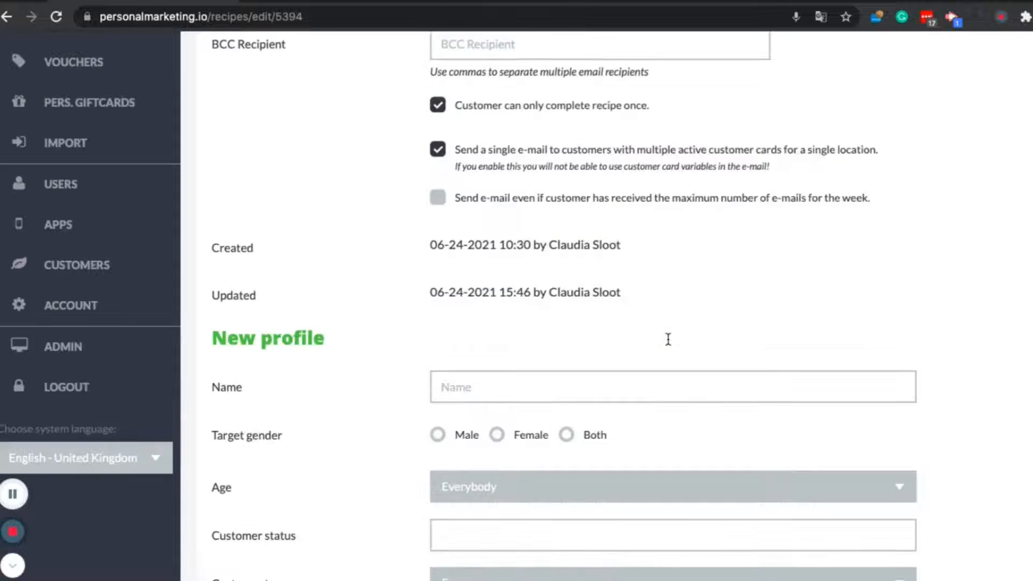
scroll(533, 158, up, 2)
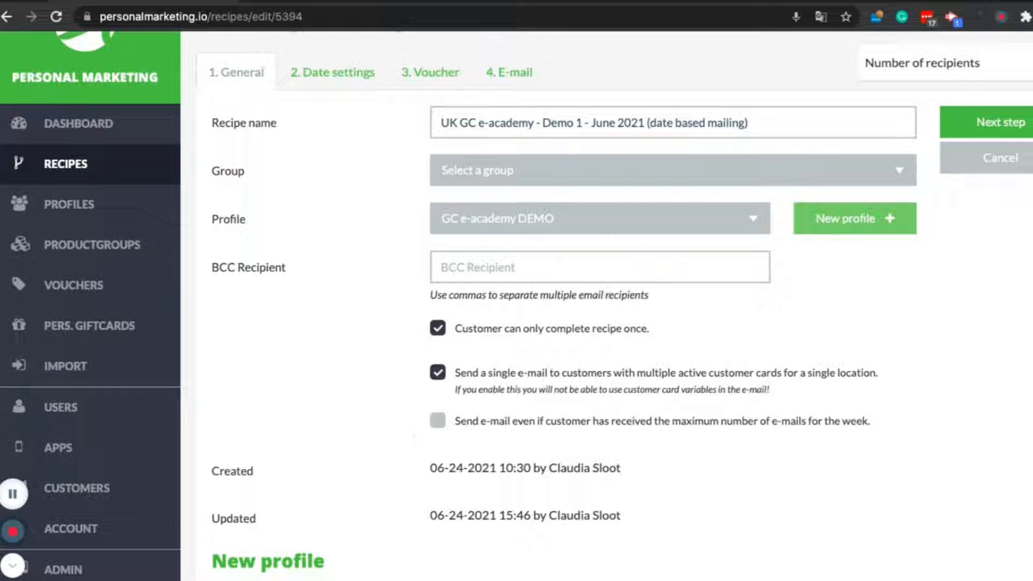
Step: Continue to the recipe's date settings and view the calendar for the fixed send date
click(1025, 125)
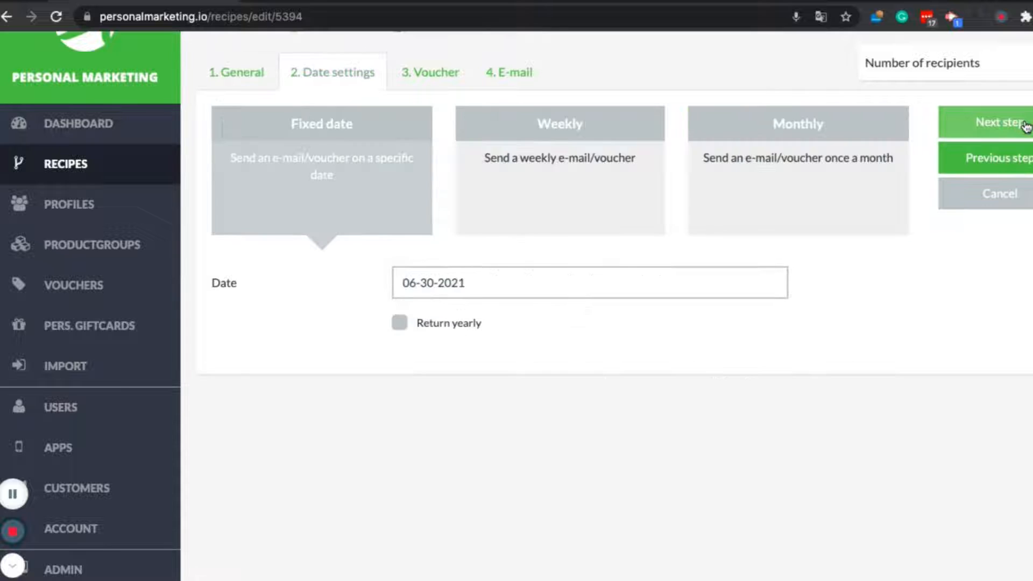
scroll(667, 385, up, 2)
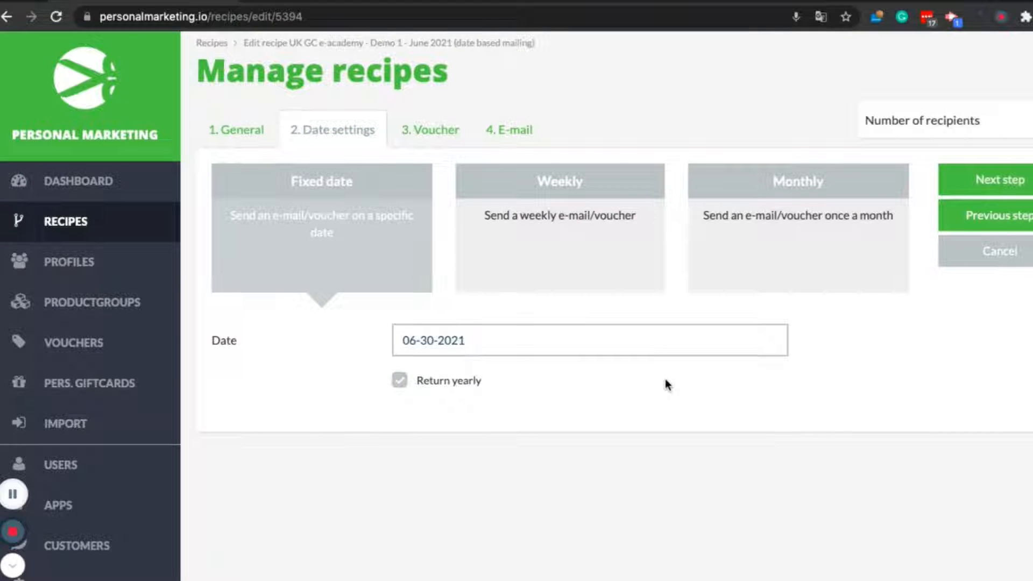
click(543, 341)
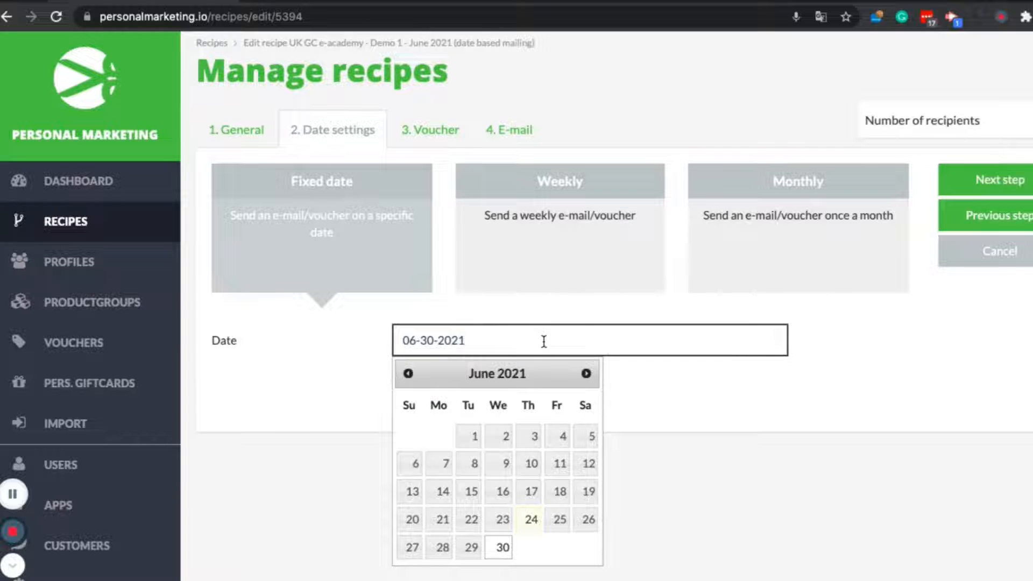
click(369, 242)
Step: Try the weekly and monthly sending options and switch back to sending on a fixed date
click(574, 217)
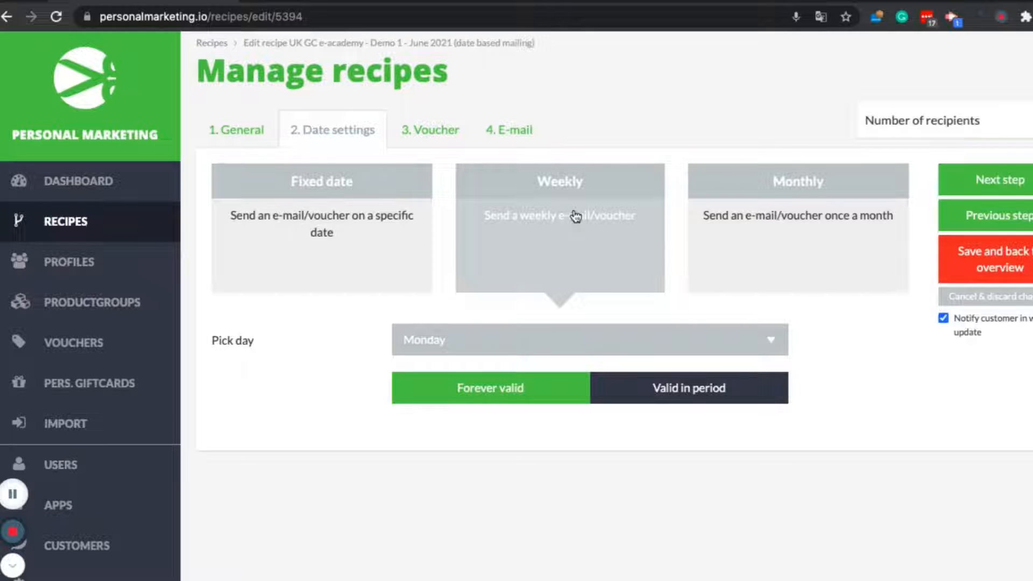
click(761, 209)
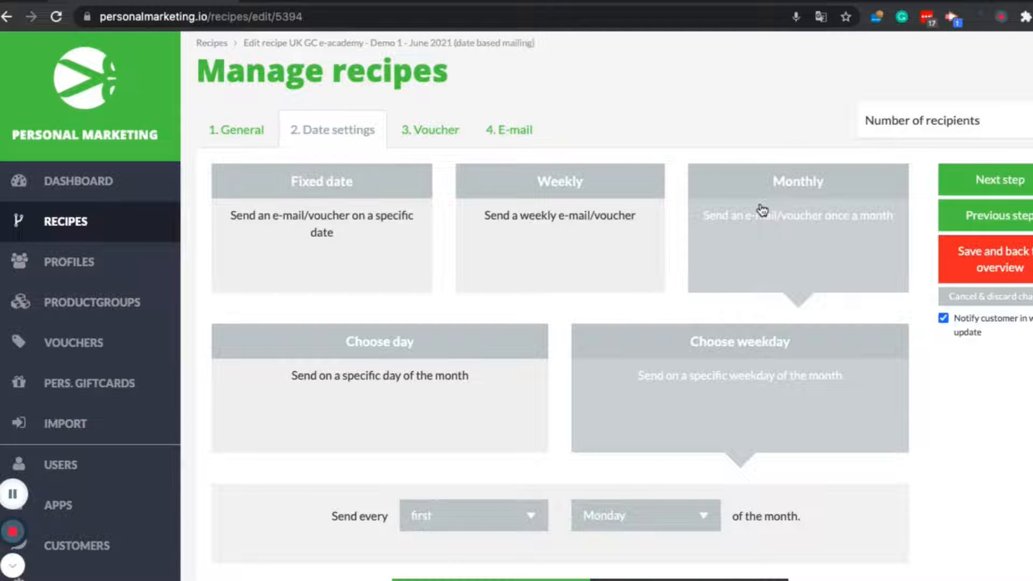
scroll(713, 276, down, 2)
click(368, 215)
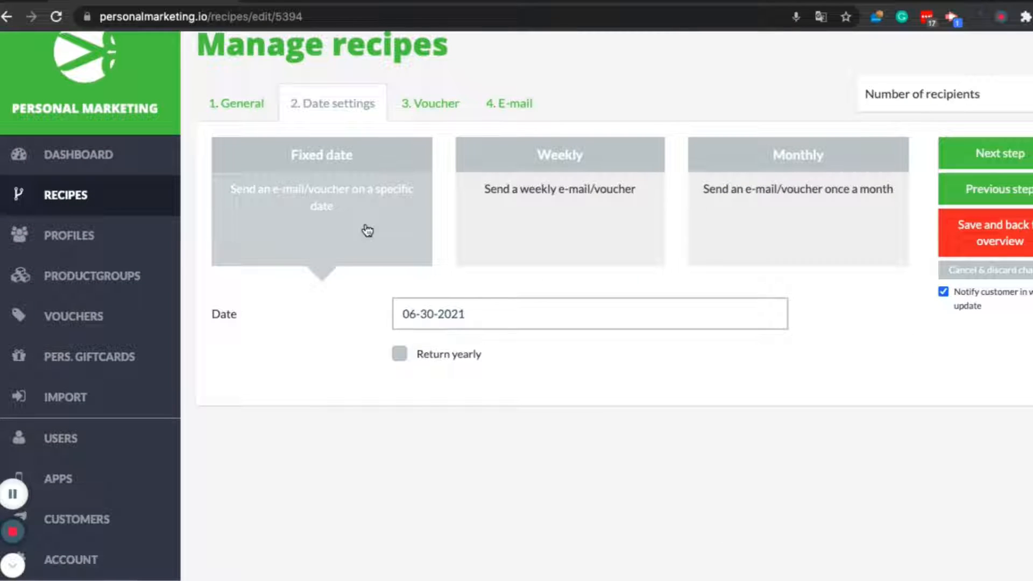
Step: Continue through the voucher settings without adding a voucher and open the recipe's e-mail settings
click(967, 159)
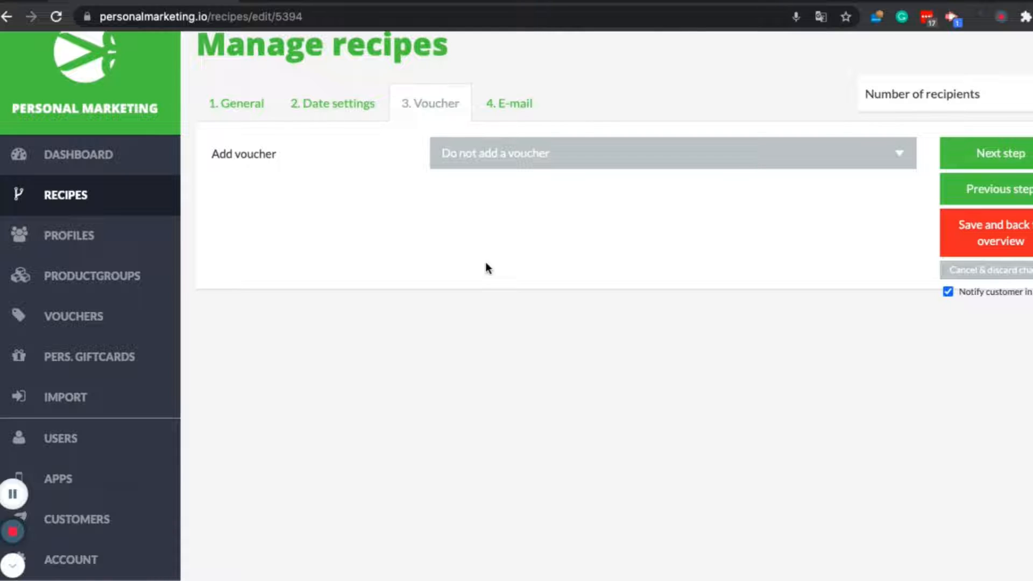
click(969, 153)
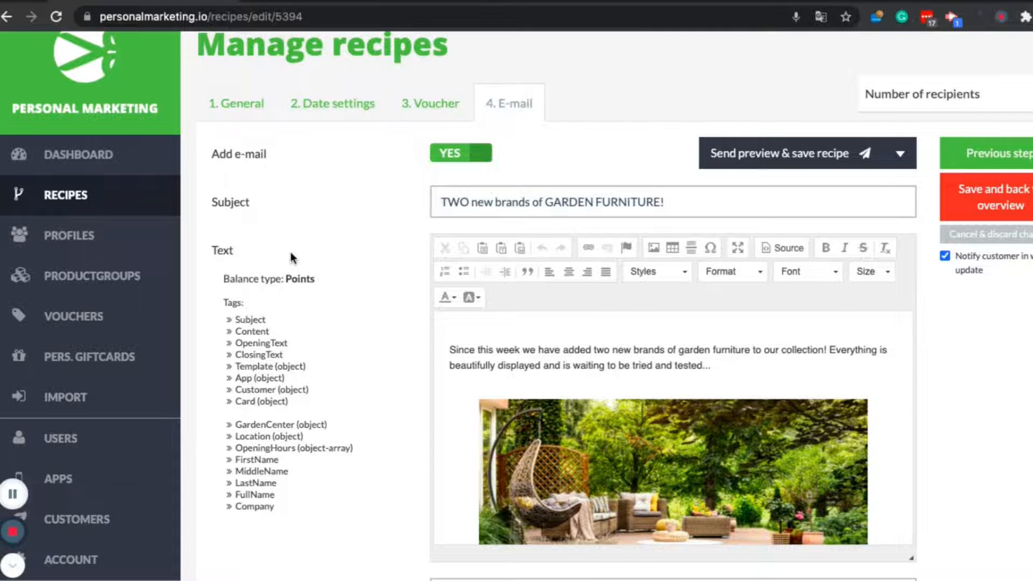
Step: Examine the e-mail's subject, available tags, body content, opening text and closing text
scroll(290, 253, down, 4)
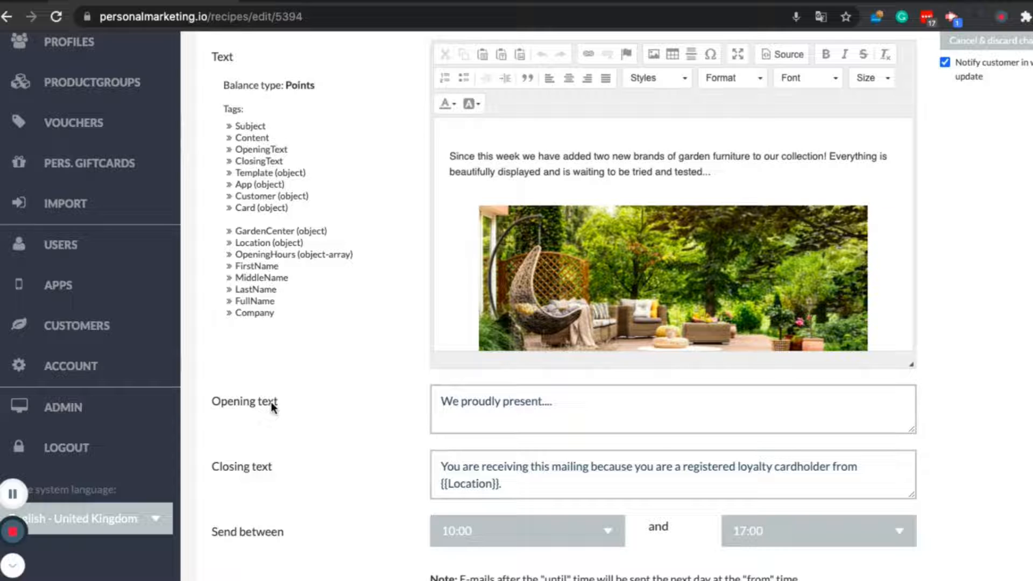
scroll(272, 408, up, 5)
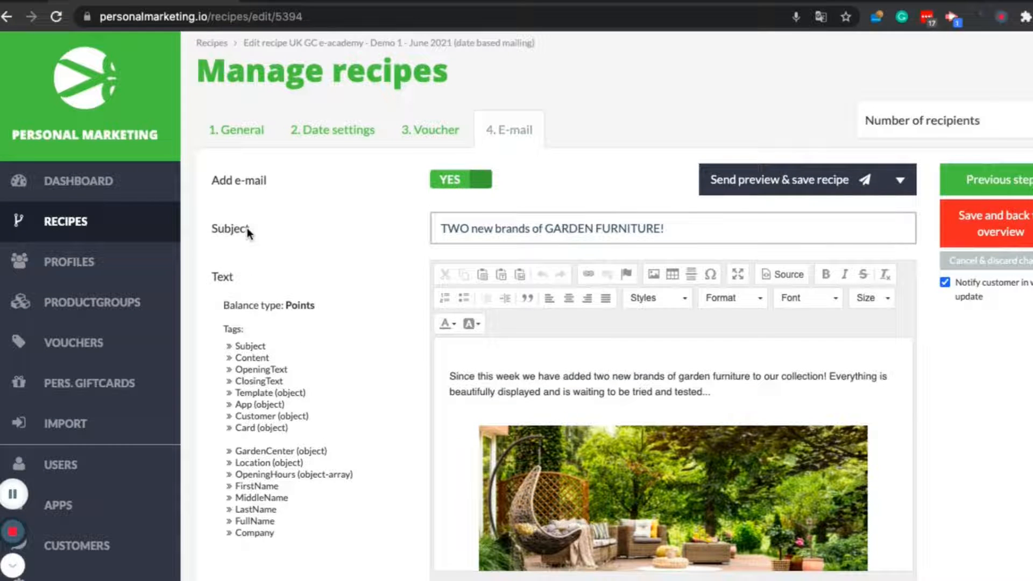
scroll(247, 300, down, 6)
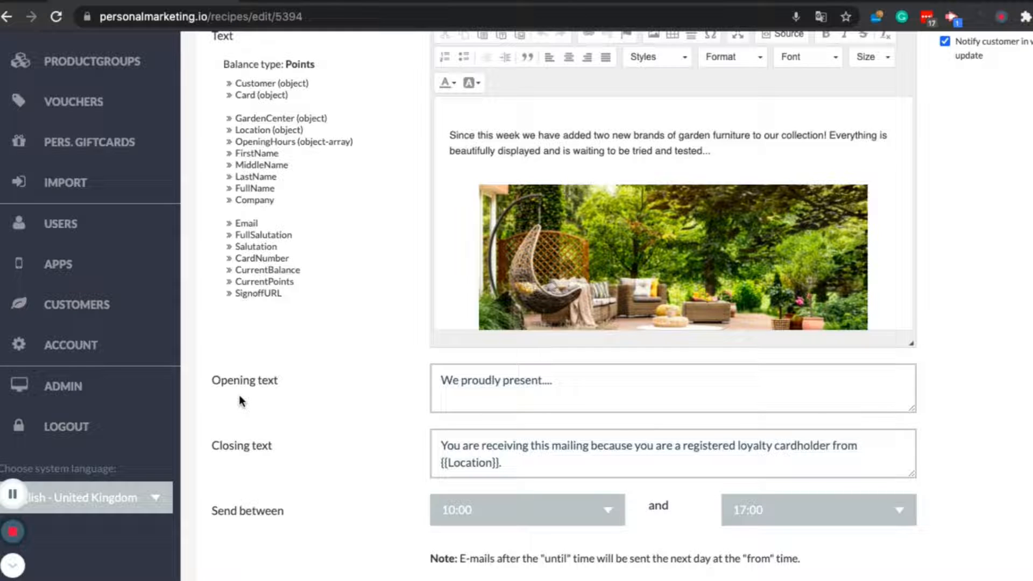
scroll(239, 398, up, 4)
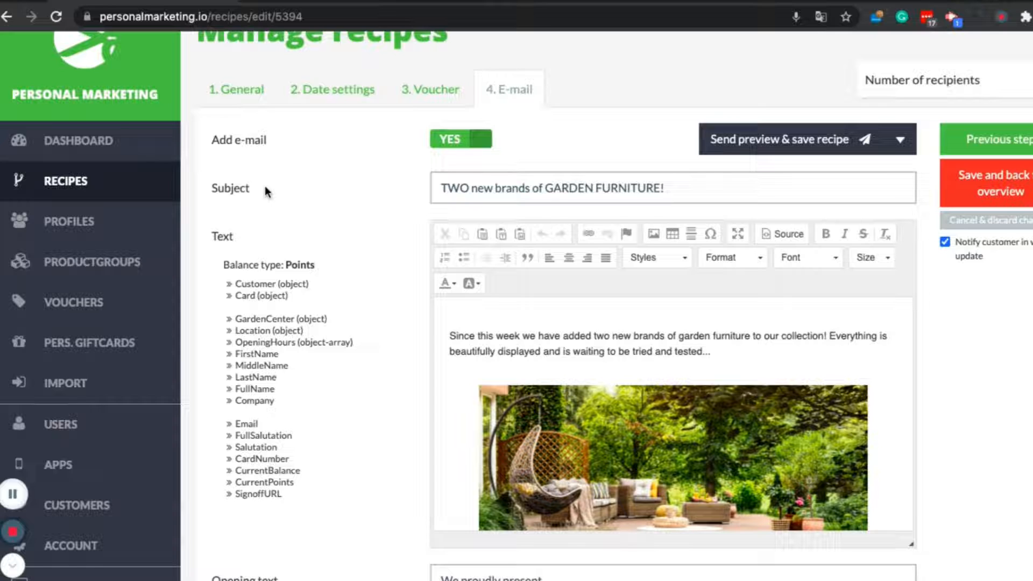
scroll(259, 436, down, 3)
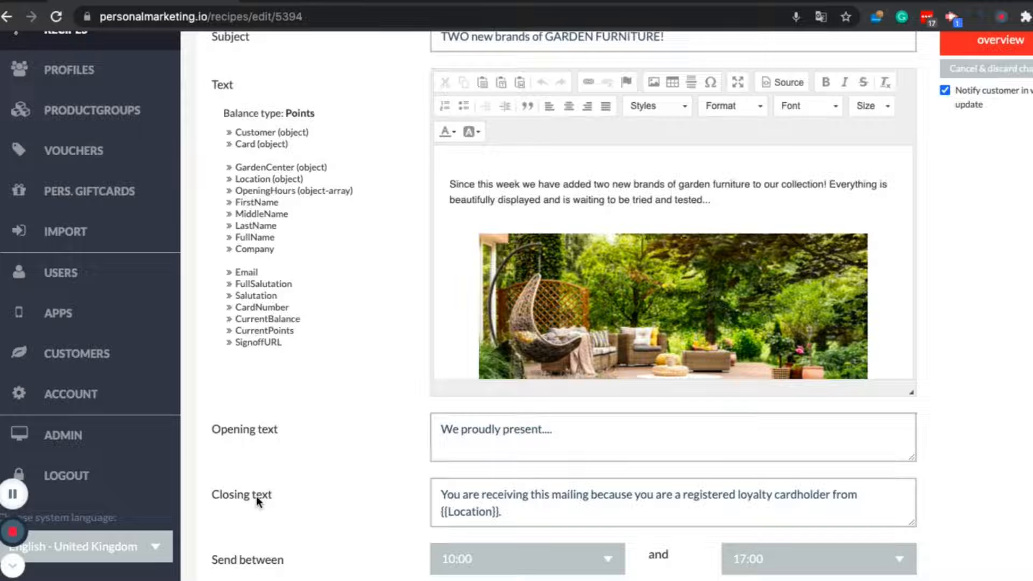
scroll(266, 496, up, 2)
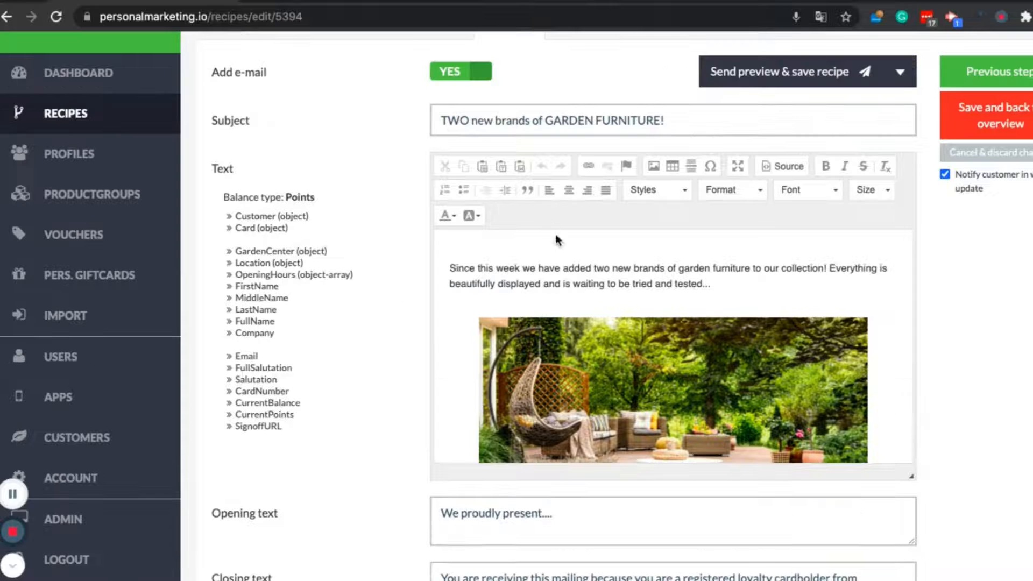
scroll(506, 315, down, 1)
scroll(505, 315, down, 10)
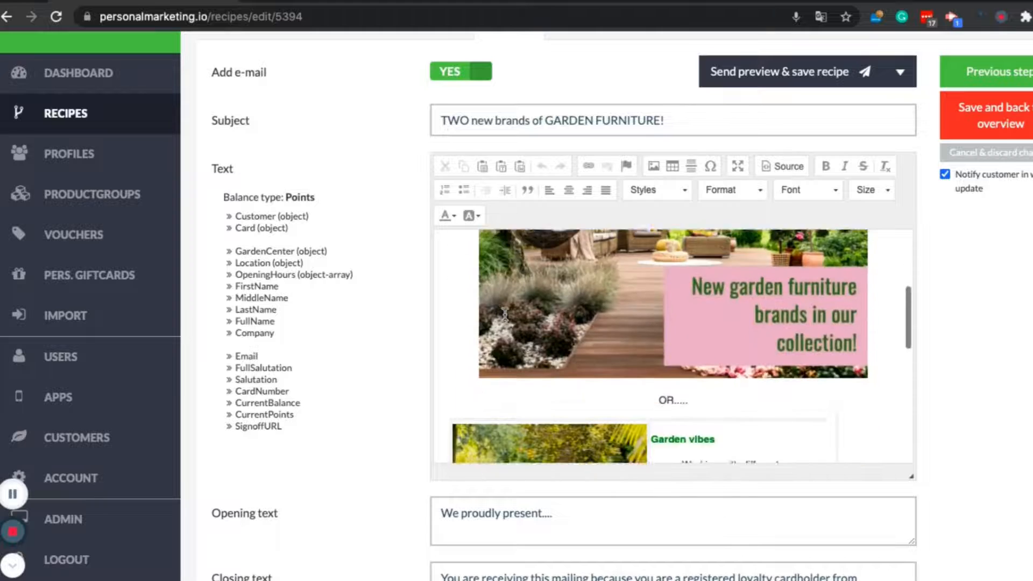
scroll(504, 315, up, 10)
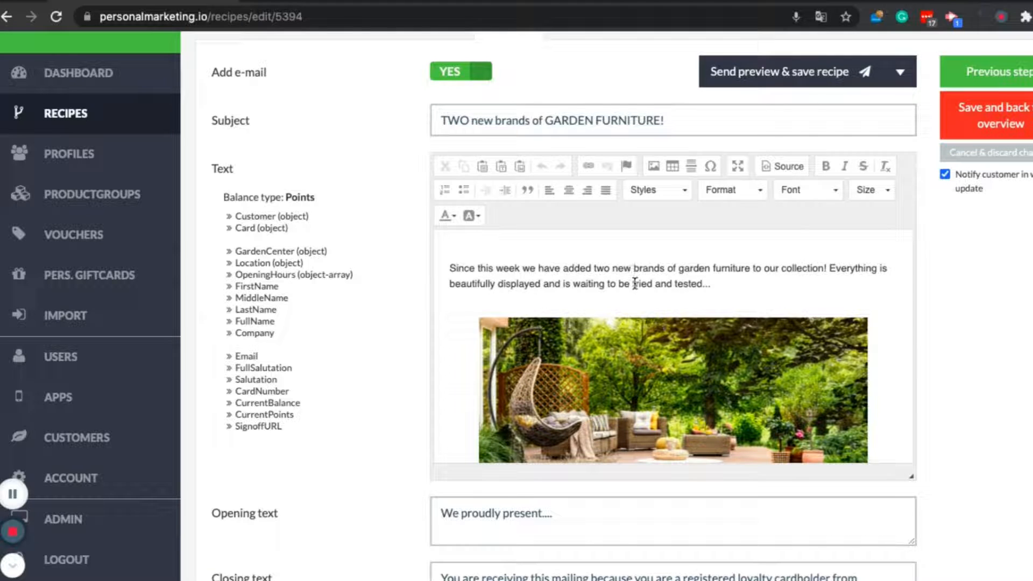
Step: View the properties for inserting an image into the e-mail body and close them without adding one
scroll(636, 283, down, 4)
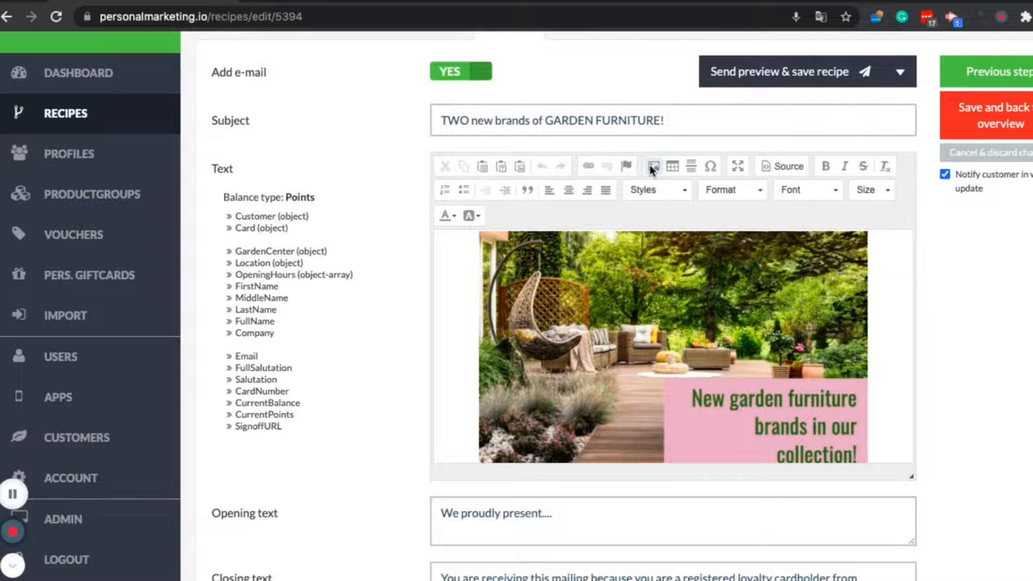
click(650, 164)
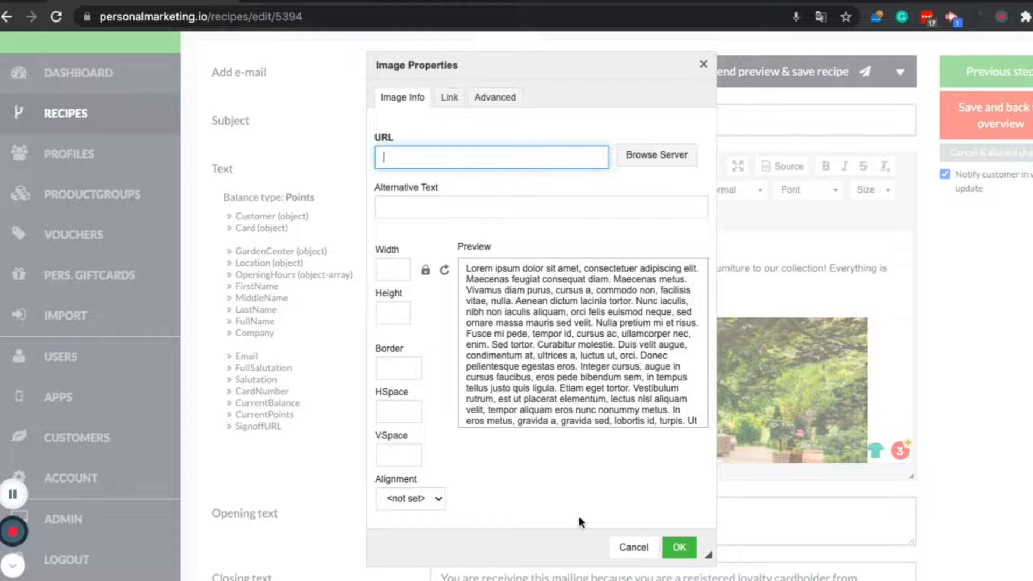
click(679, 548)
Step: Try setting up a table with 2 rows, 2 columns and border size 0 for the e-mail body, and cancel it
scroll(649, 401, down, 5)
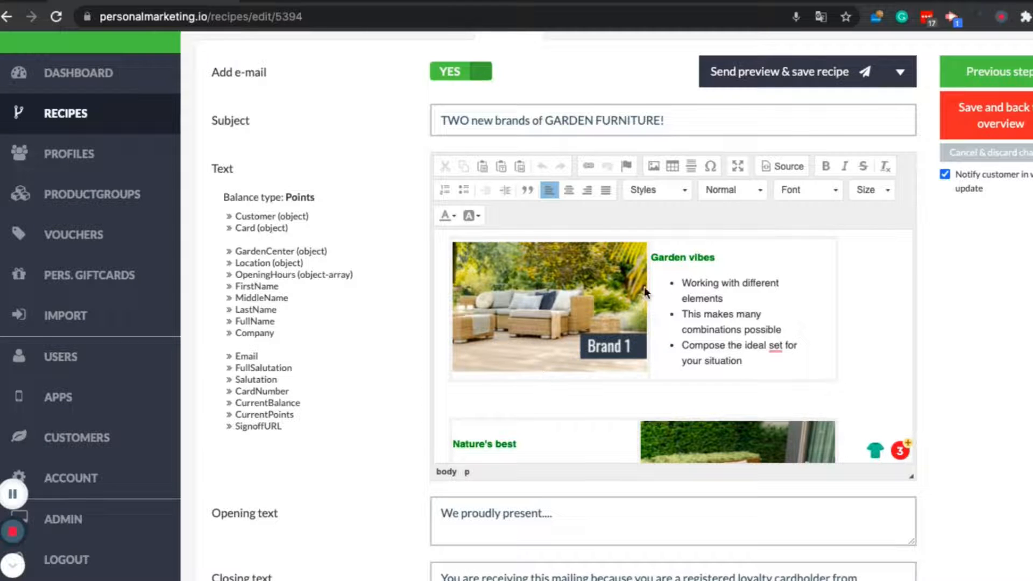
scroll(646, 291, up, 1)
scroll(554, 403, down, 3)
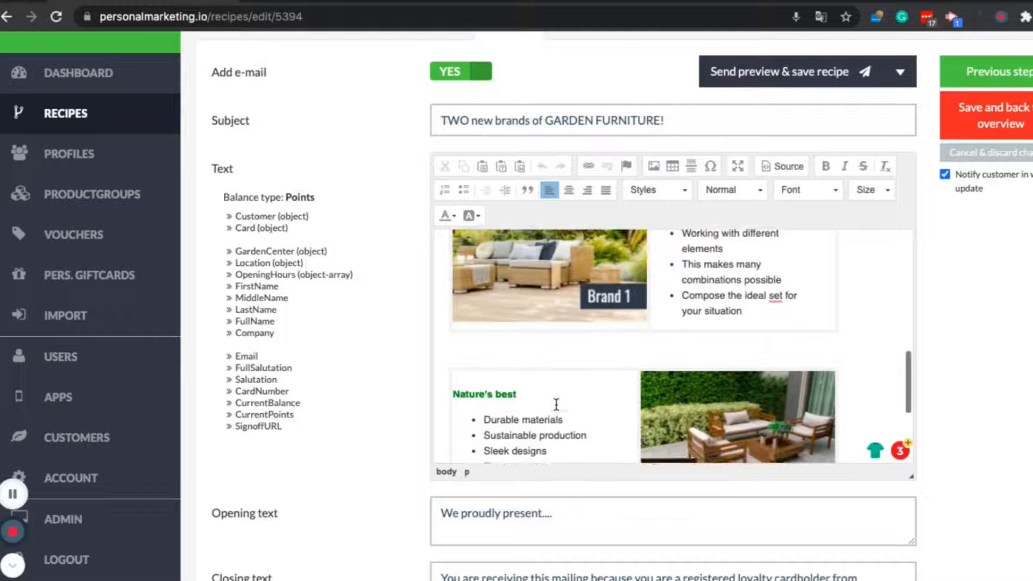
scroll(639, 424, up, 4)
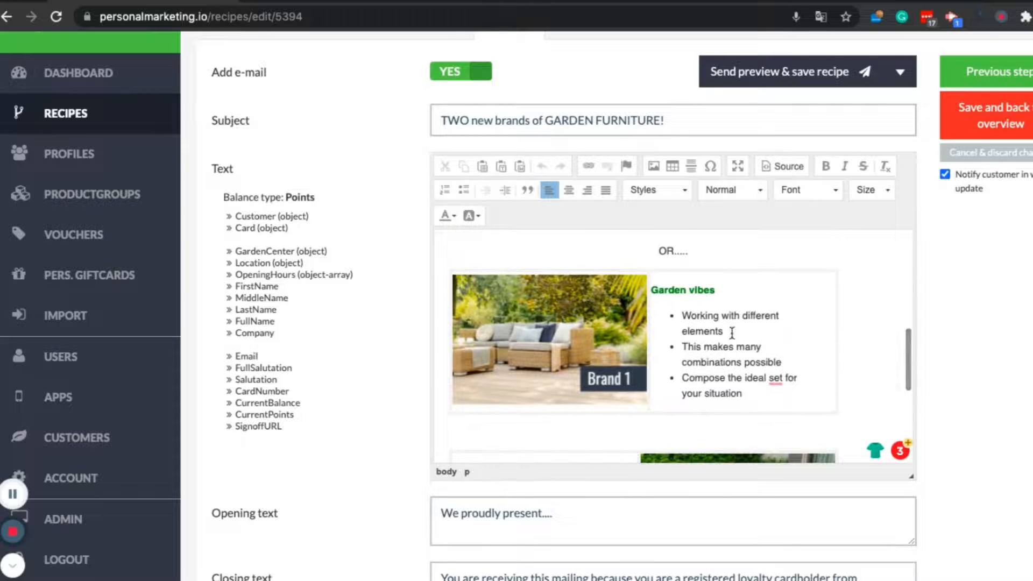
click(673, 165)
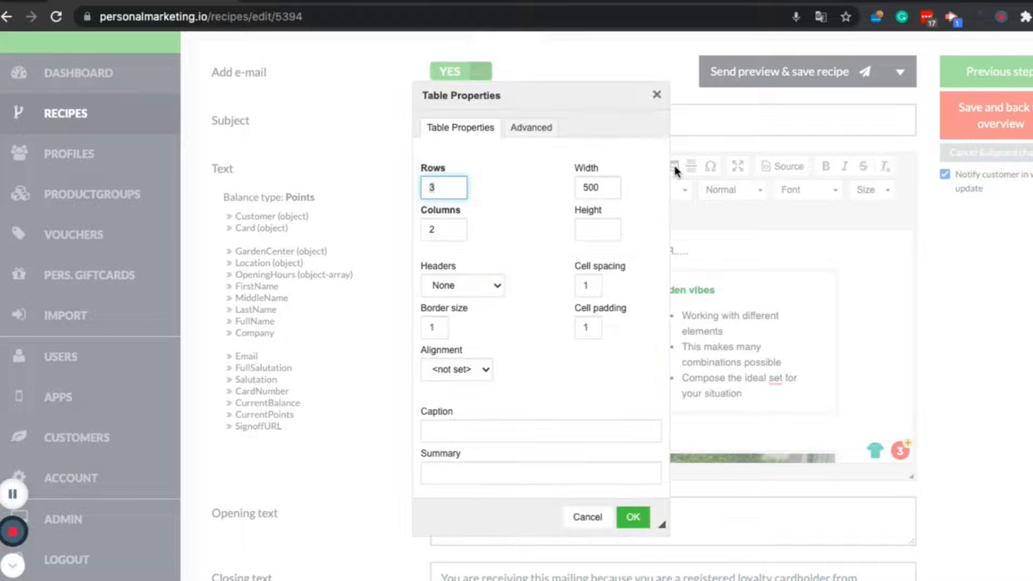
text(2)
click(434, 327)
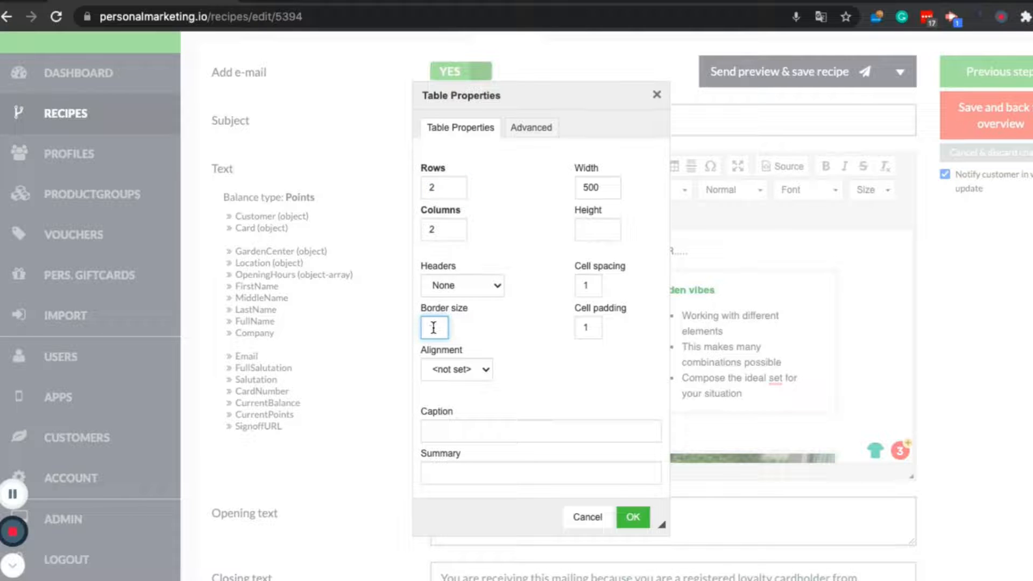
text(0)
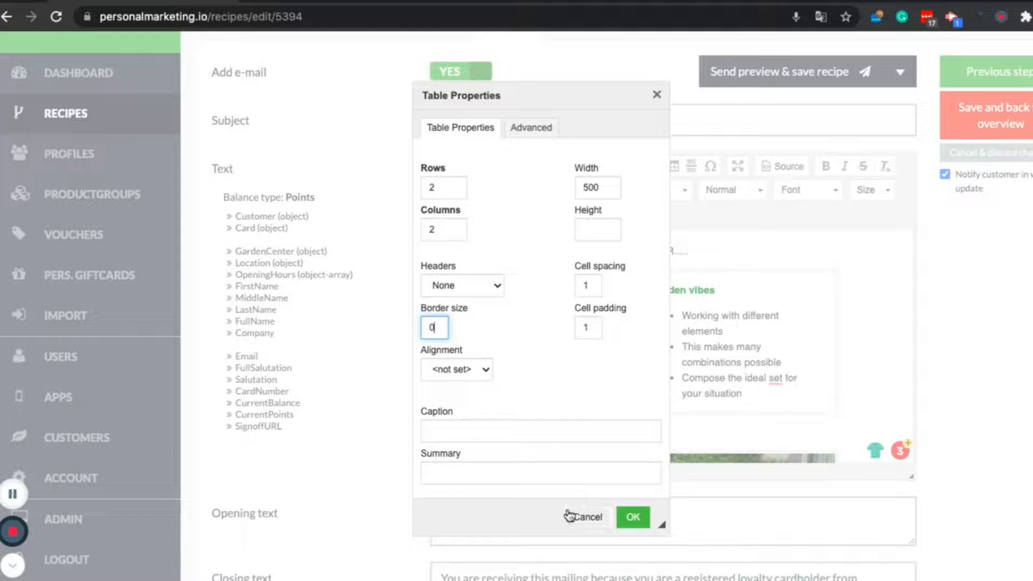
click(574, 519)
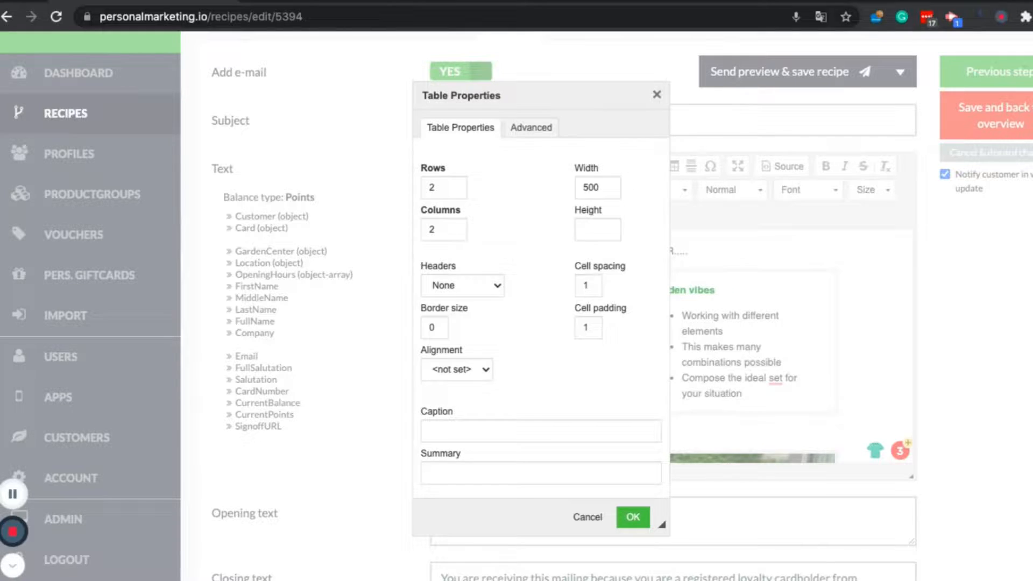
click(657, 95)
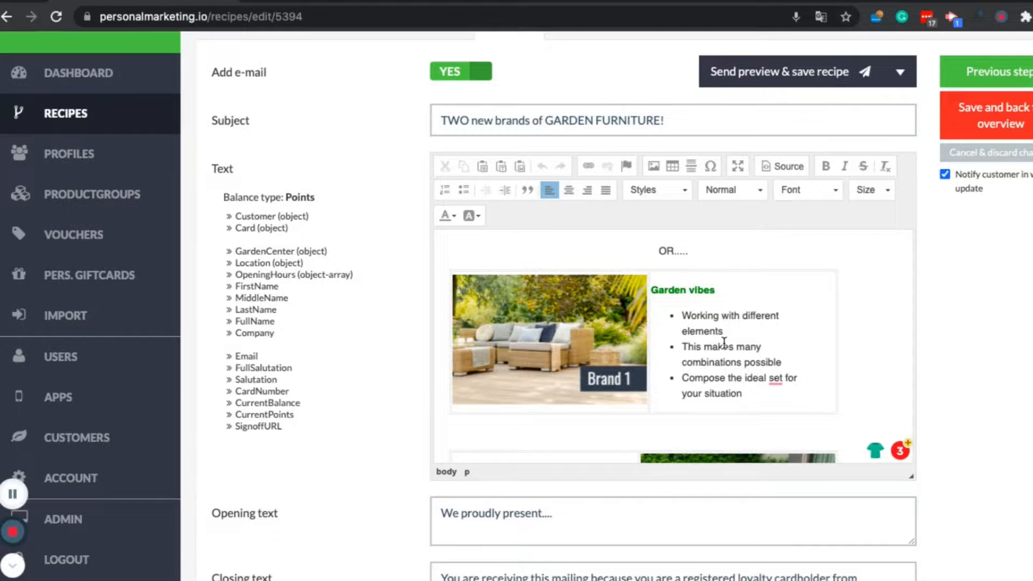
Step: Select the "Garden vibes" heading in the e-mail body and view the font size and text colour options without applying any
scroll(724, 343, down, 3)
scroll(709, 192, up, 2)
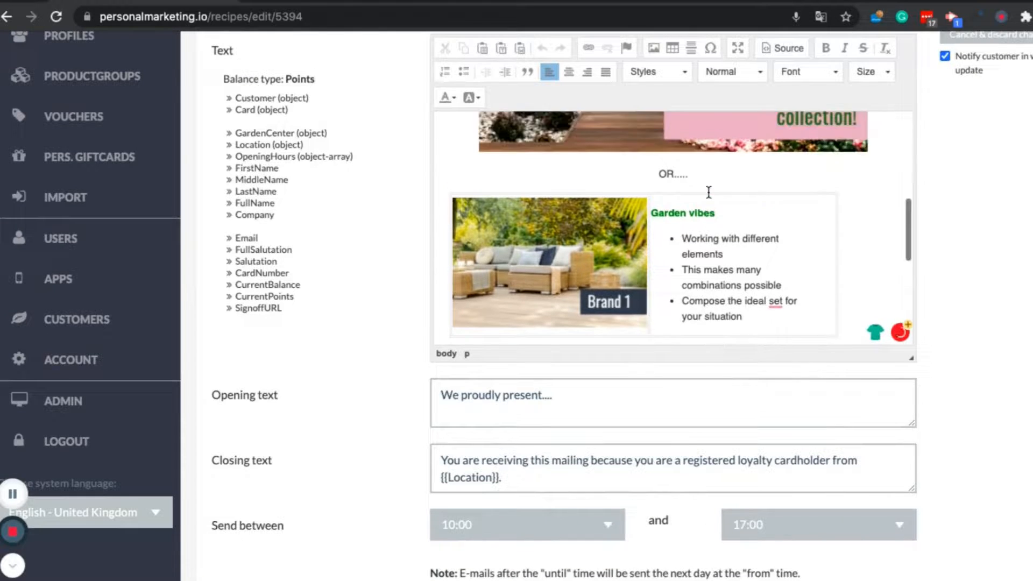
drag(716, 213, 649, 213)
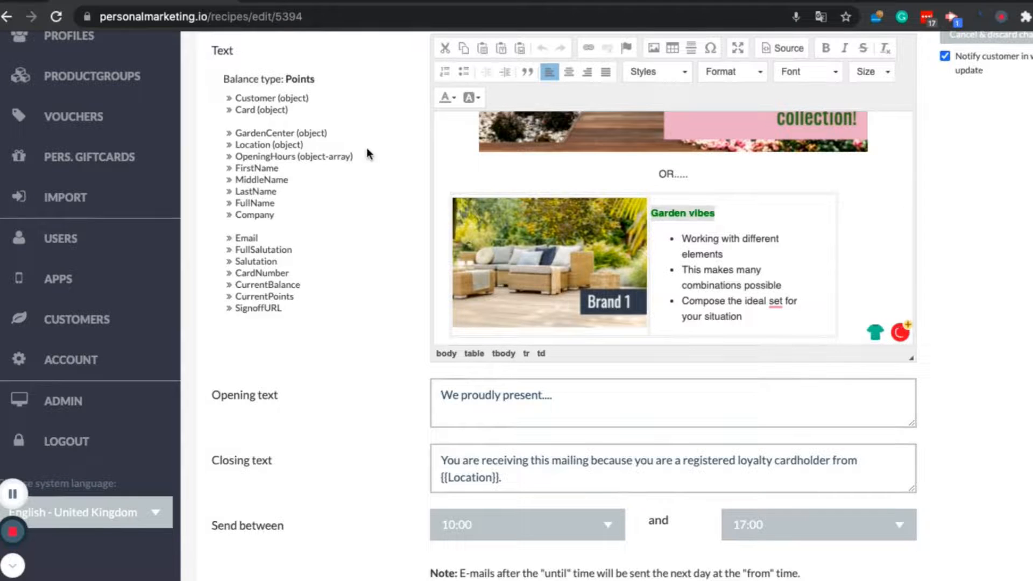
scroll(367, 149, up, 5)
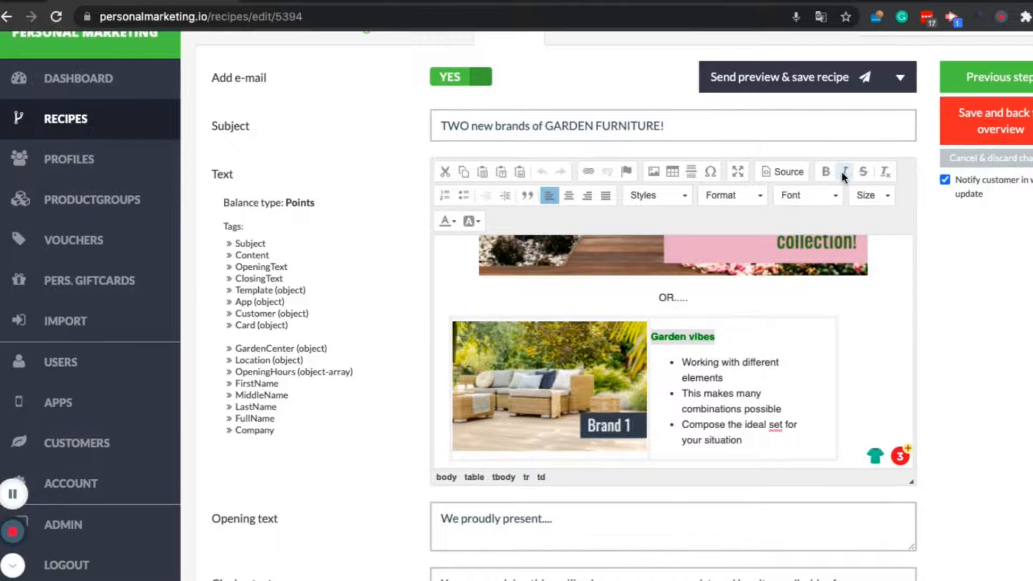
click(872, 195)
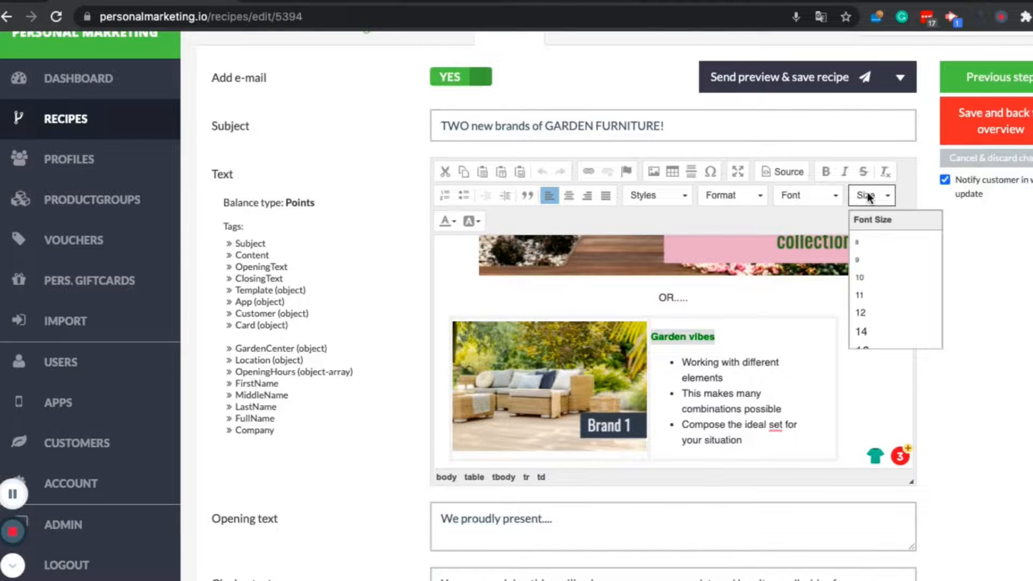
click(454, 221)
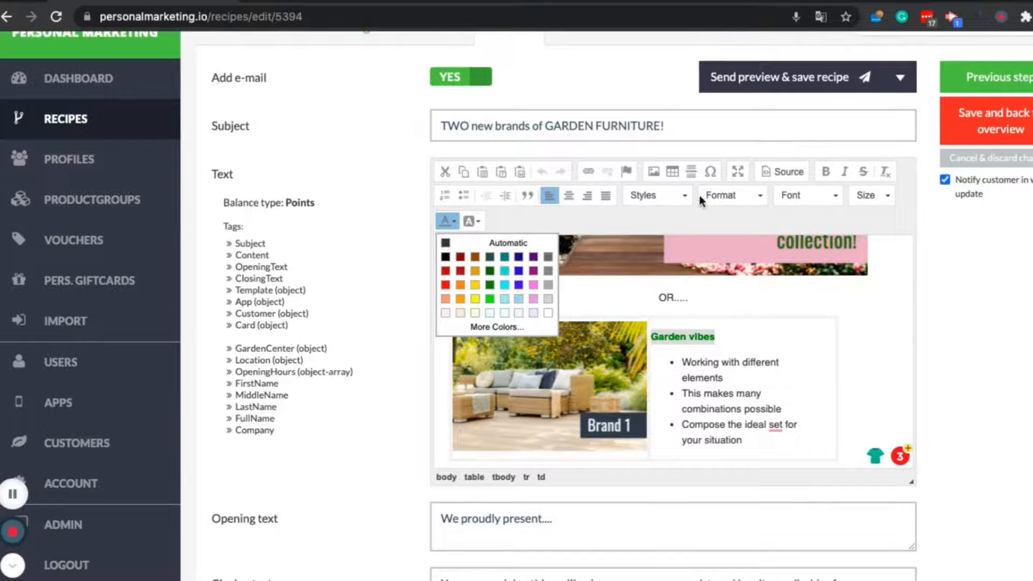
click(407, 280)
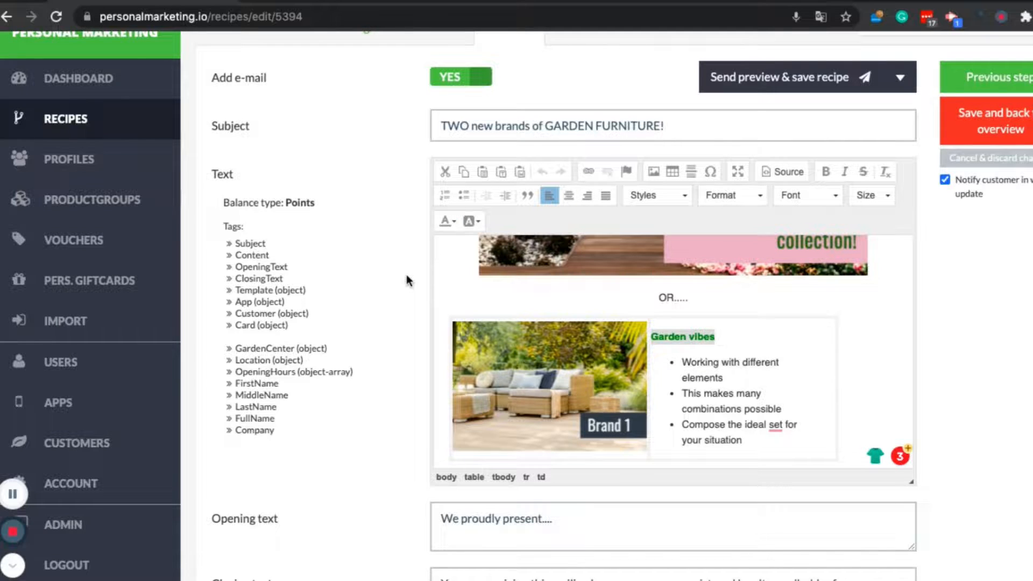
Step: Check the rest of the e-mail body, the sending hours and the location specific settings, and return to the recipes overview
scroll(628, 355, down, 8)
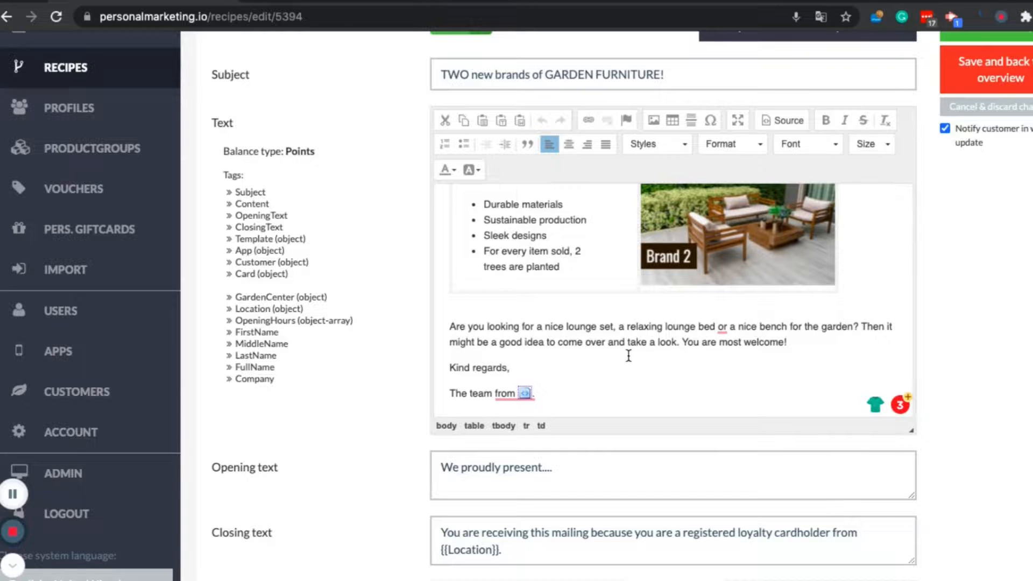
scroll(628, 355, down, 5)
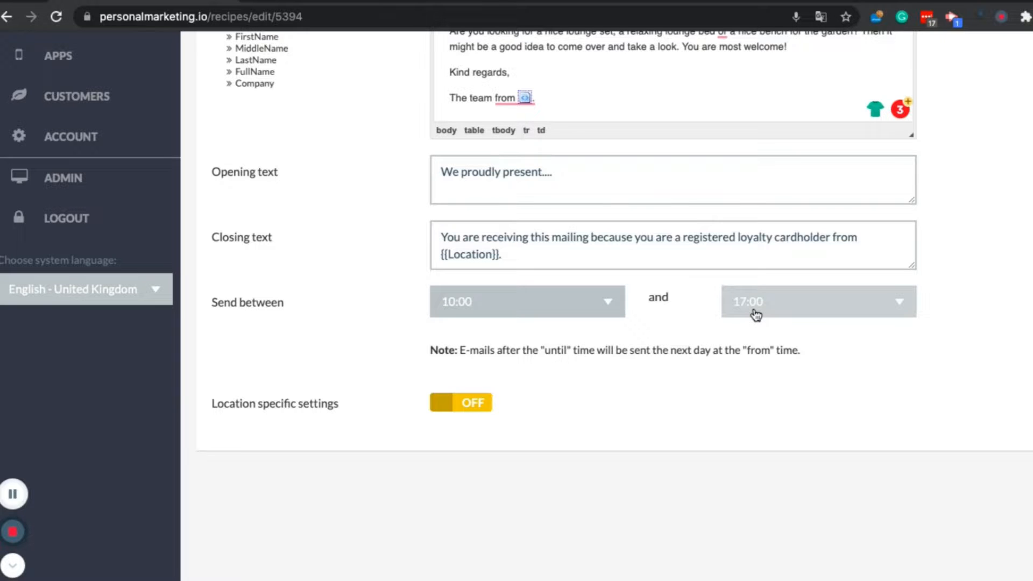
scroll(931, 349, up, 4)
scroll(931, 346, up, 4)
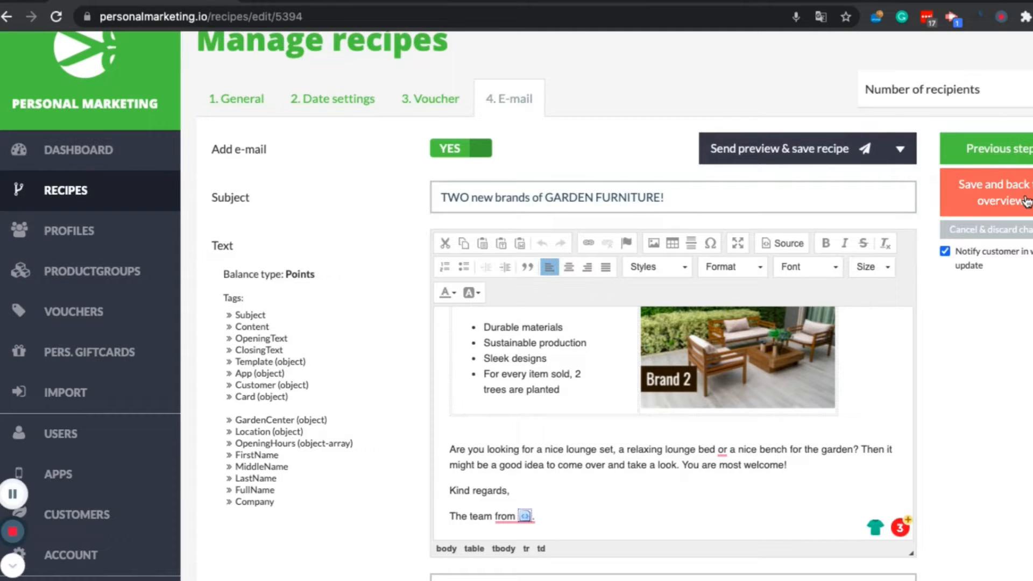
click(109, 188)
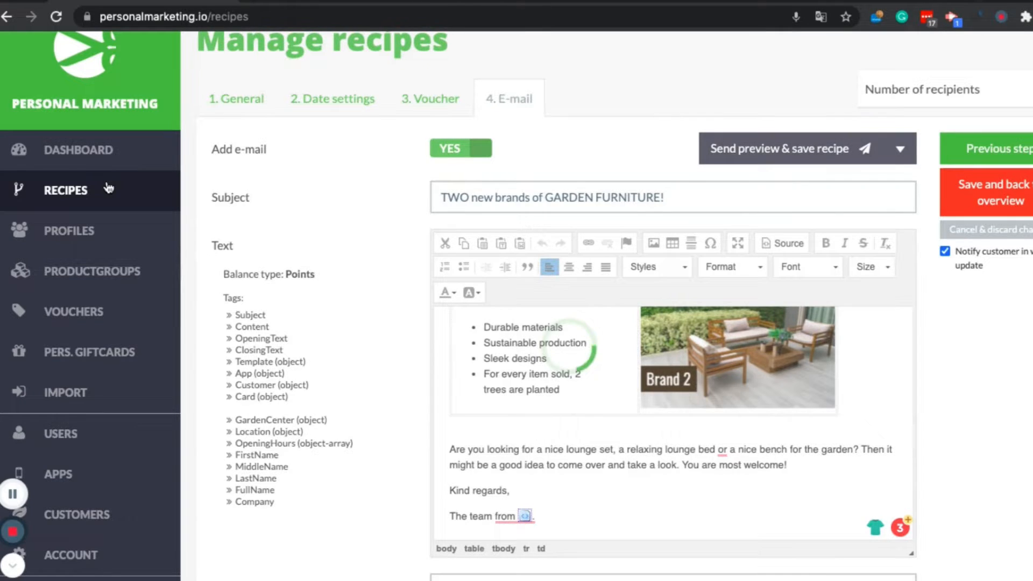
scroll(241, 395, down, 1)
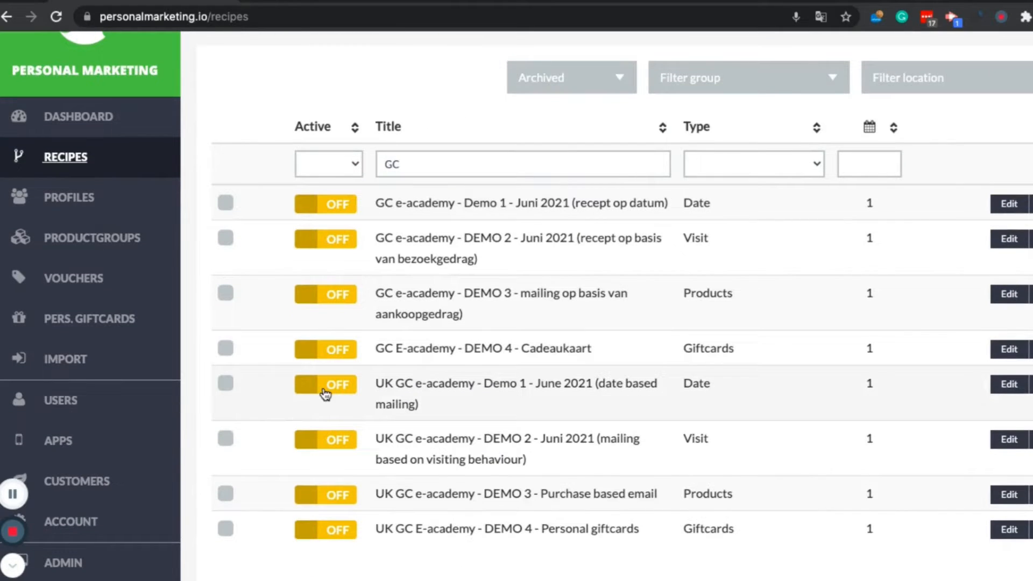